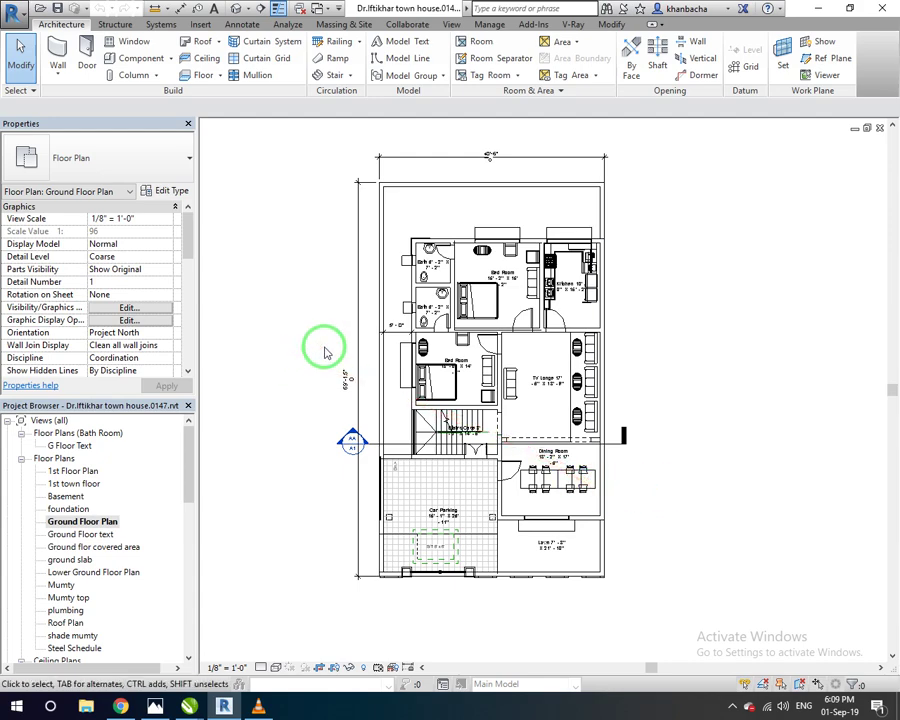
# - Pan the floor plan slightly and check the recent projects listed in the File menu
pyautogui.moveTo(314, 350); pyautogui.dragTo(323, 352, button='middle')
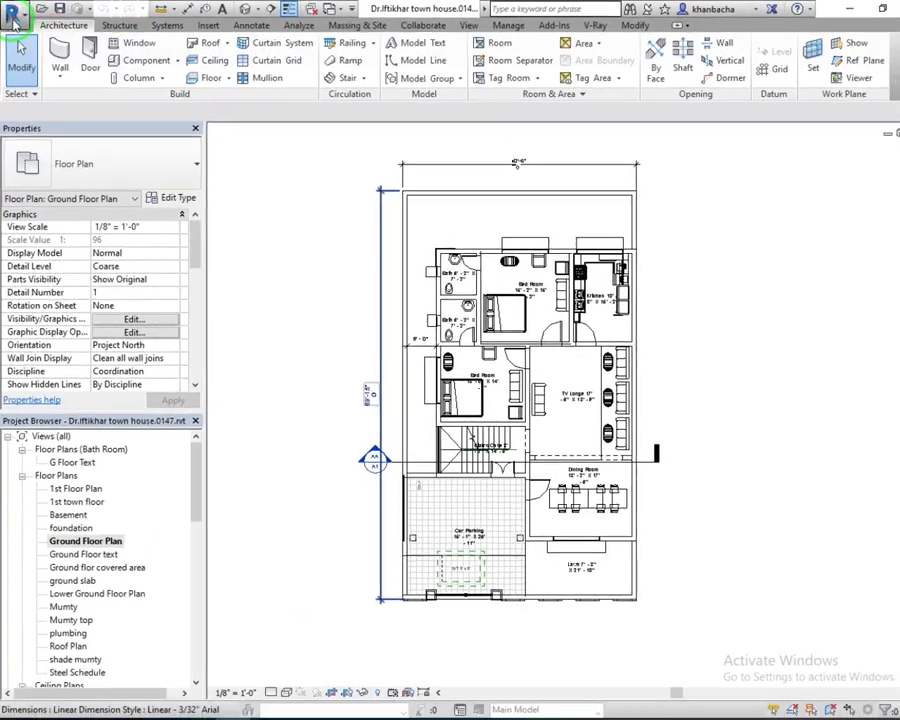
pyautogui.click(14, 20)
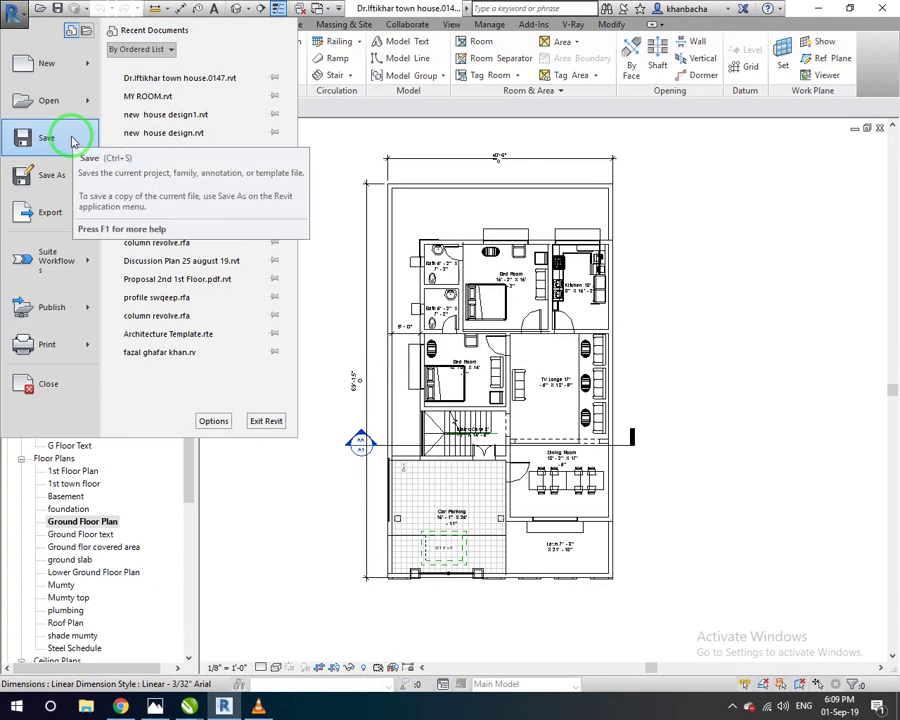
pyautogui.click(20, 20)
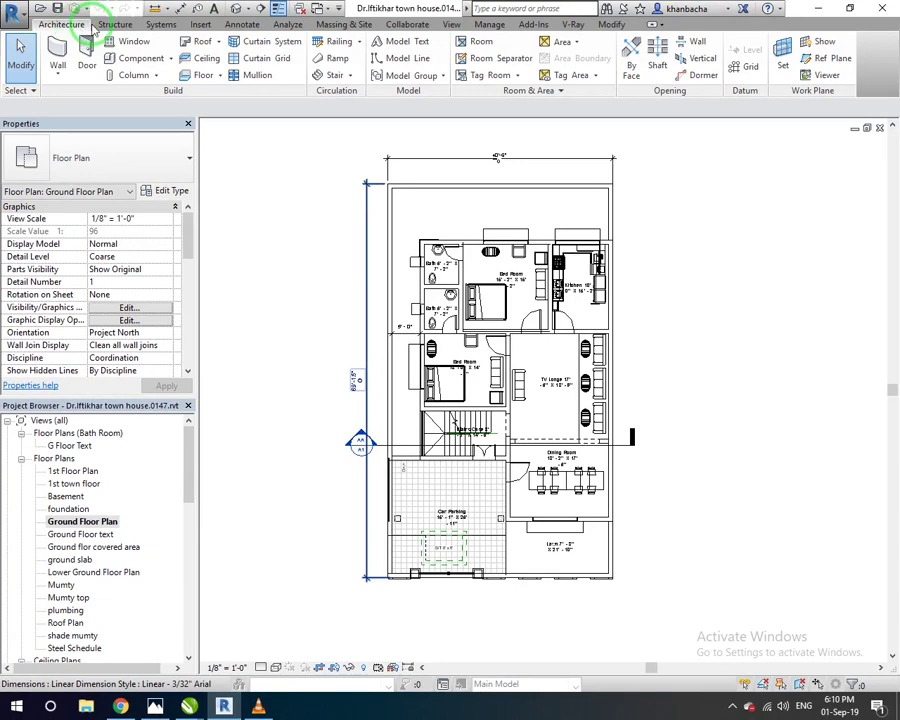
# - Browse the Structure, Systems (with electrical tools), Insert, Annotate and Analyze ribbon tabs
pyautogui.click(114, 24)
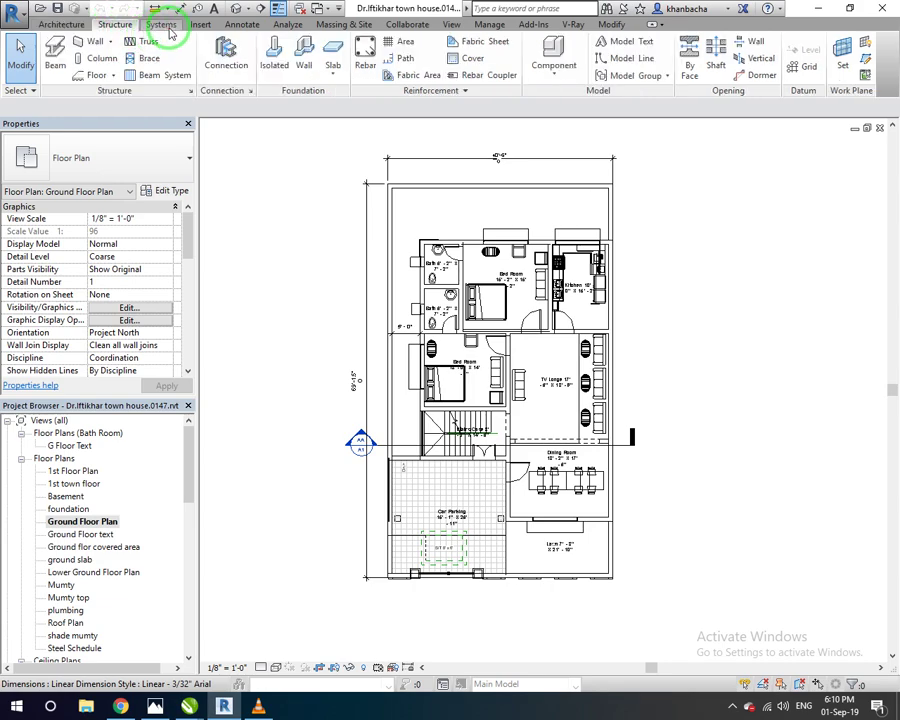
pyautogui.click(161, 25)
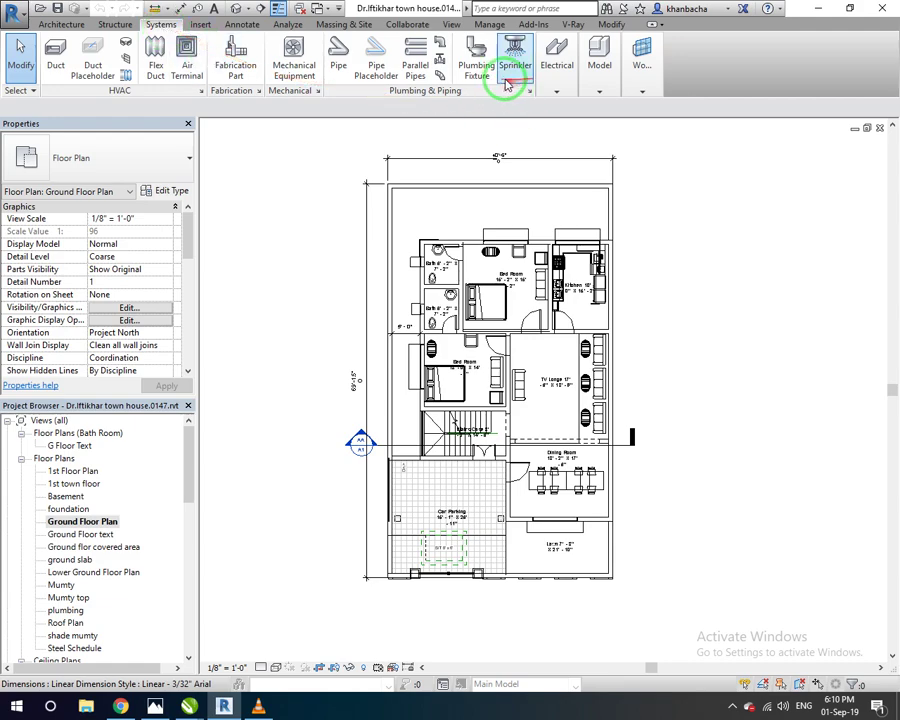
pyautogui.click(557, 60)
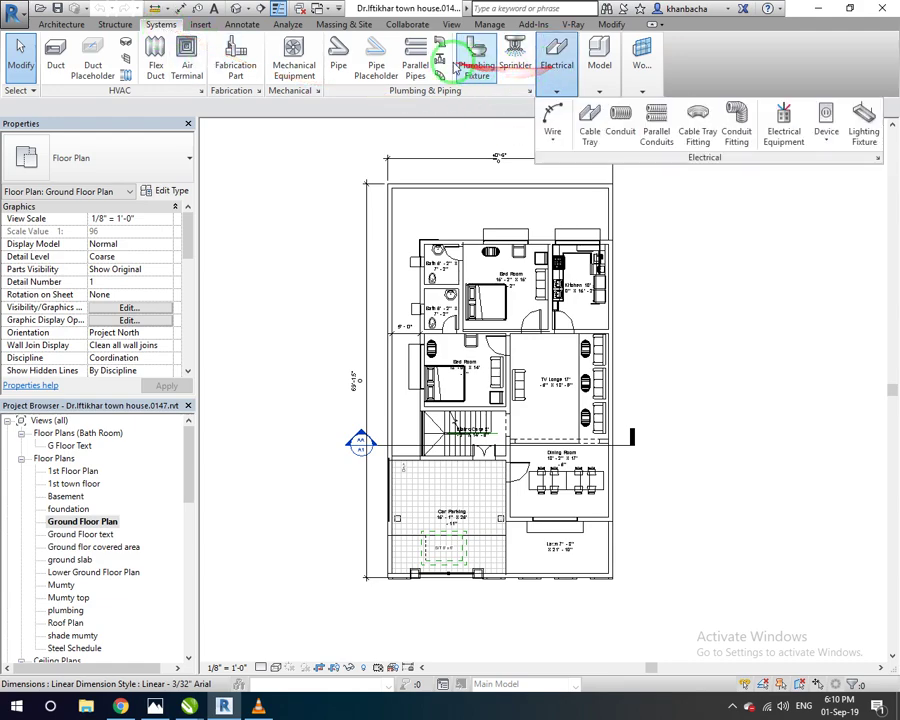
pyautogui.click(204, 25)
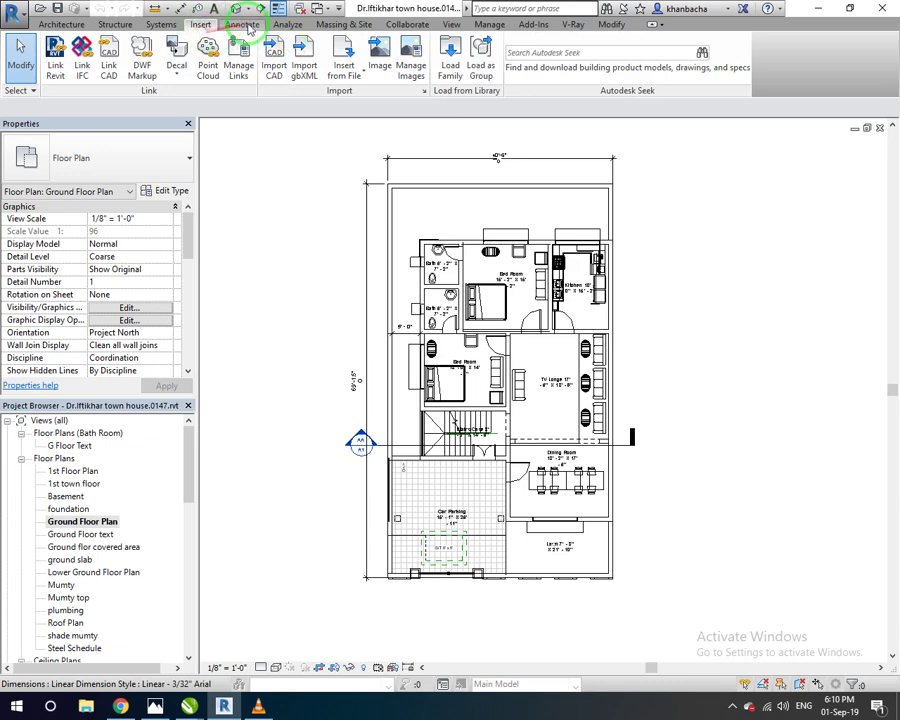
pyautogui.click(245, 28)
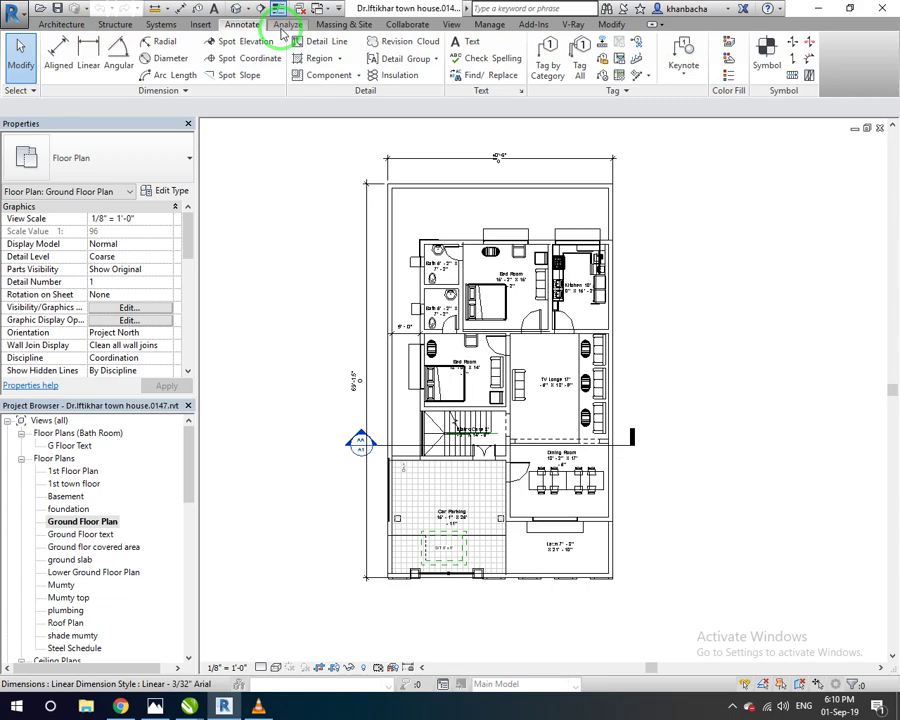
pyautogui.click(288, 24)
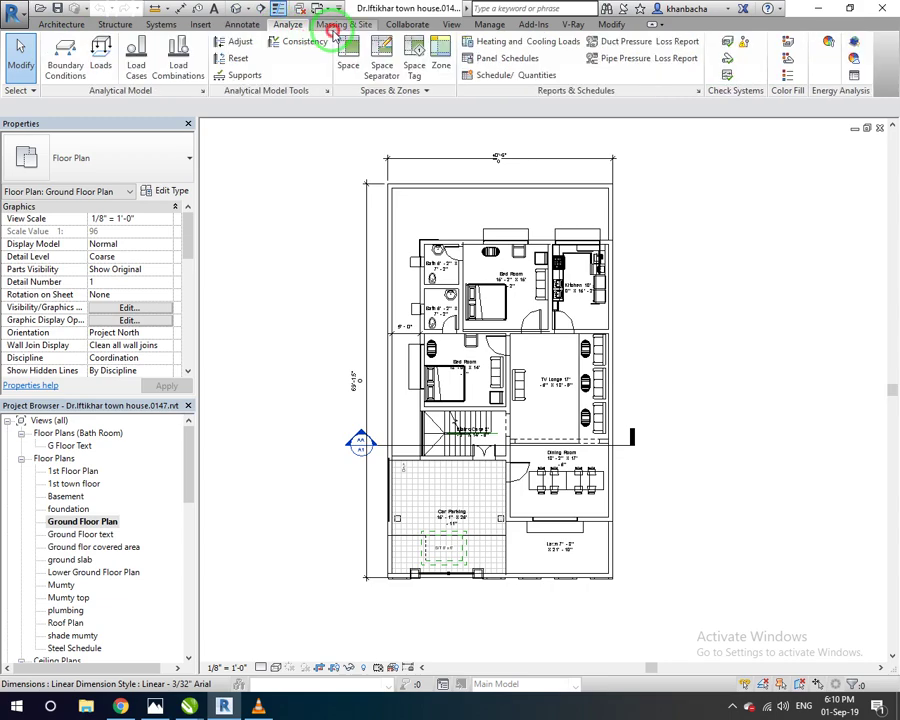
# - Browse the Massing & Site and Collaborate tabs, then return to the Architecture tab
pyautogui.click(336, 27)
pyautogui.click(295, 25)
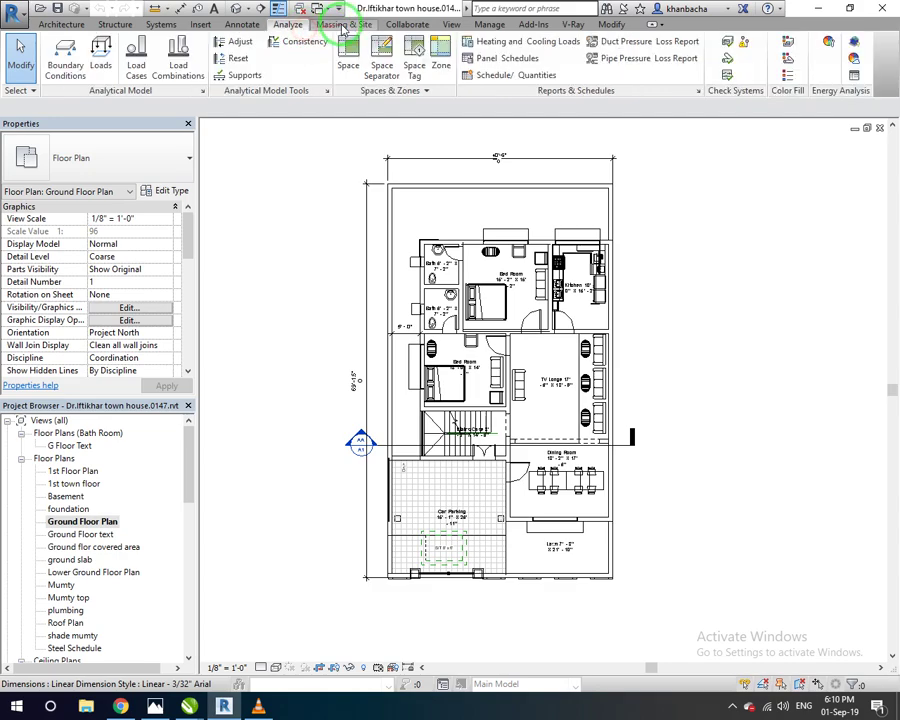
pyautogui.click(340, 25)
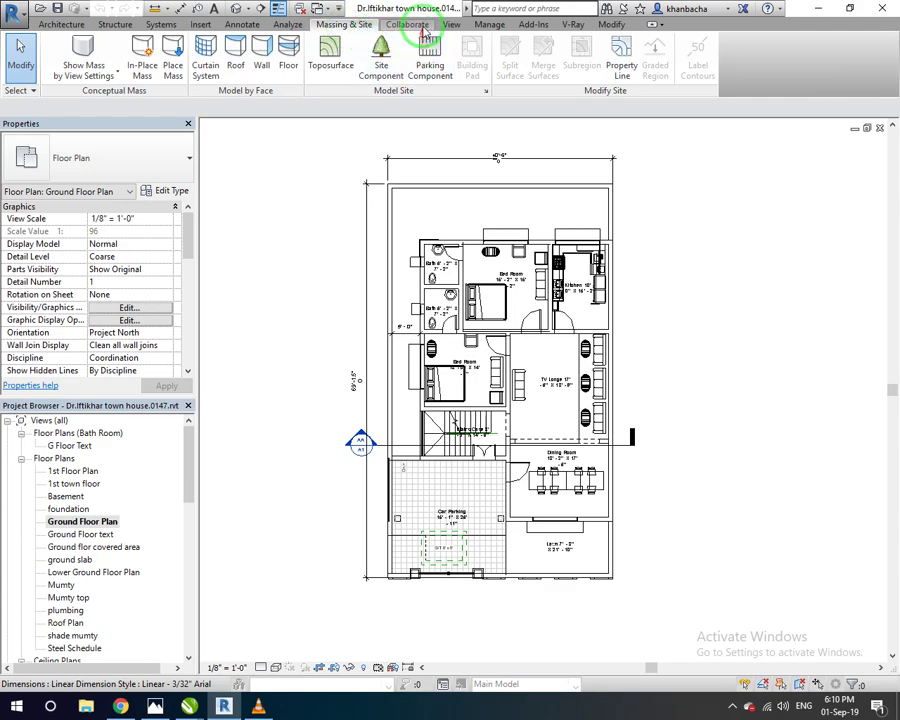
pyautogui.click(451, 29)
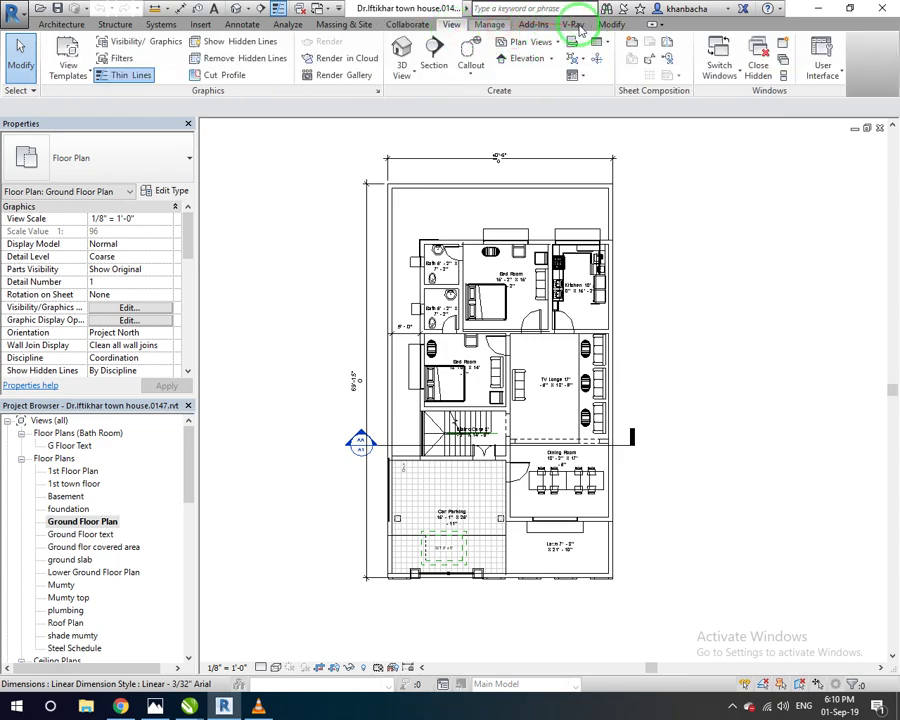
pyautogui.click(66, 24)
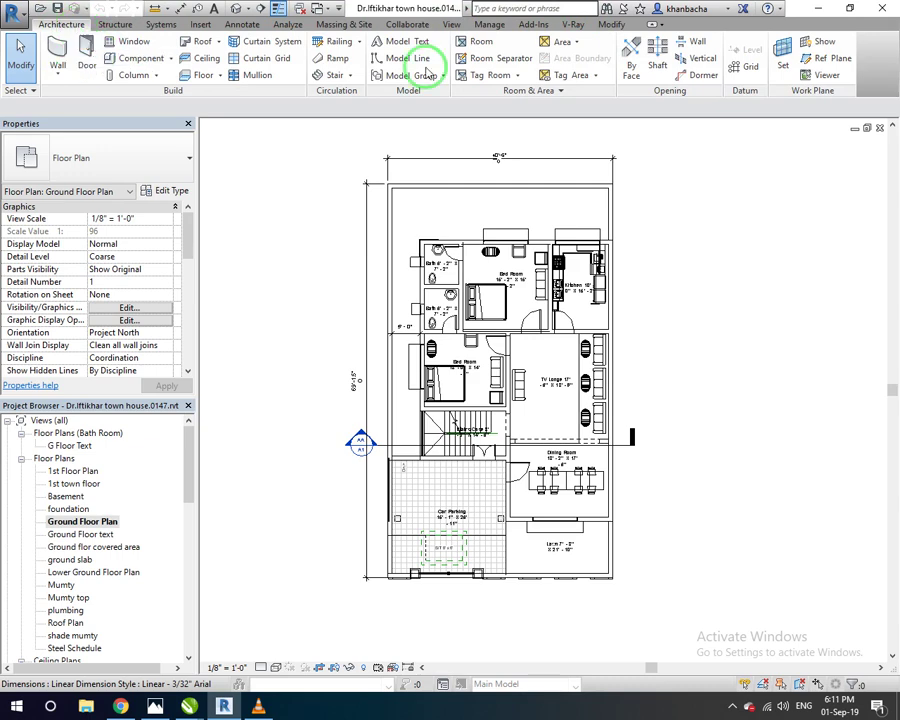
# - Reposition the plan, select the left-edge Handrail - Rectangular 2 railing, then deselect it
pyautogui.moveTo(452, 68); pyautogui.dragTo(176, 66)
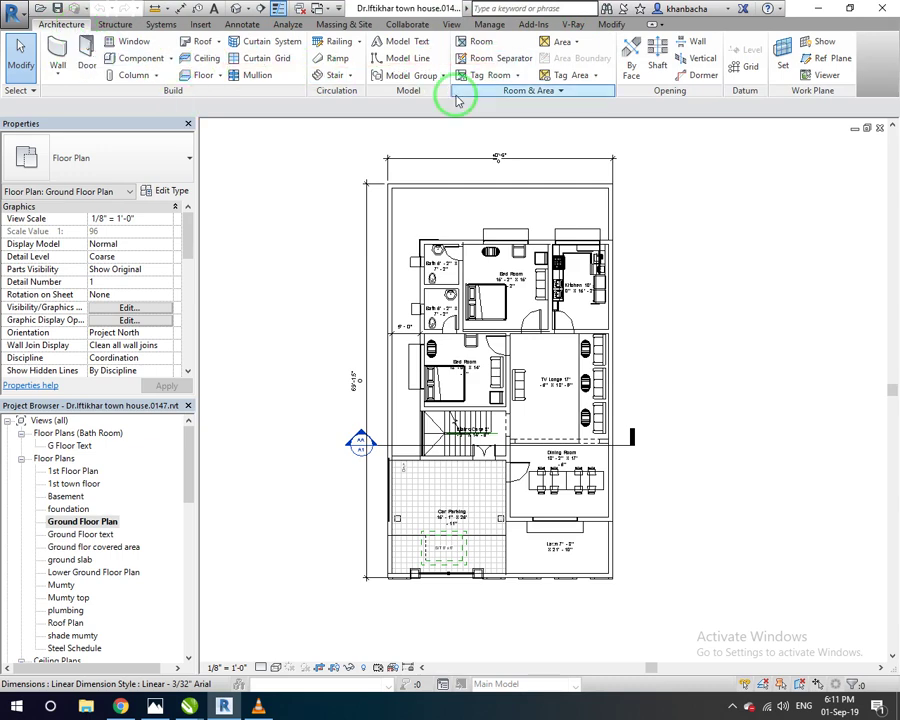
pyautogui.moveTo(577, 177); pyautogui.dragTo(250, 208)
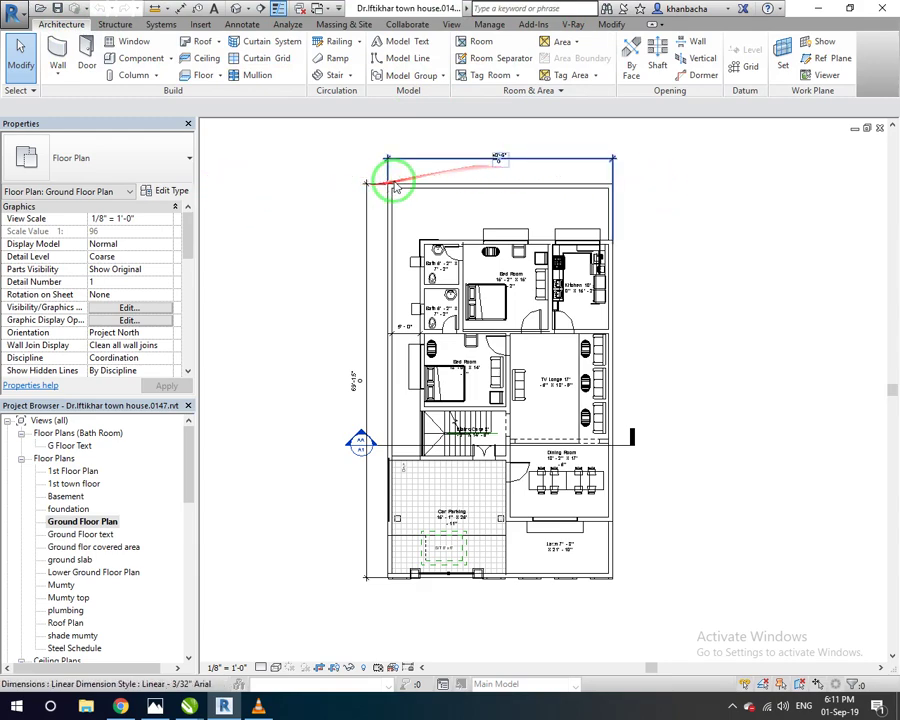
pyautogui.moveTo(390, 208); pyautogui.dragTo(382, 207, button='middle')
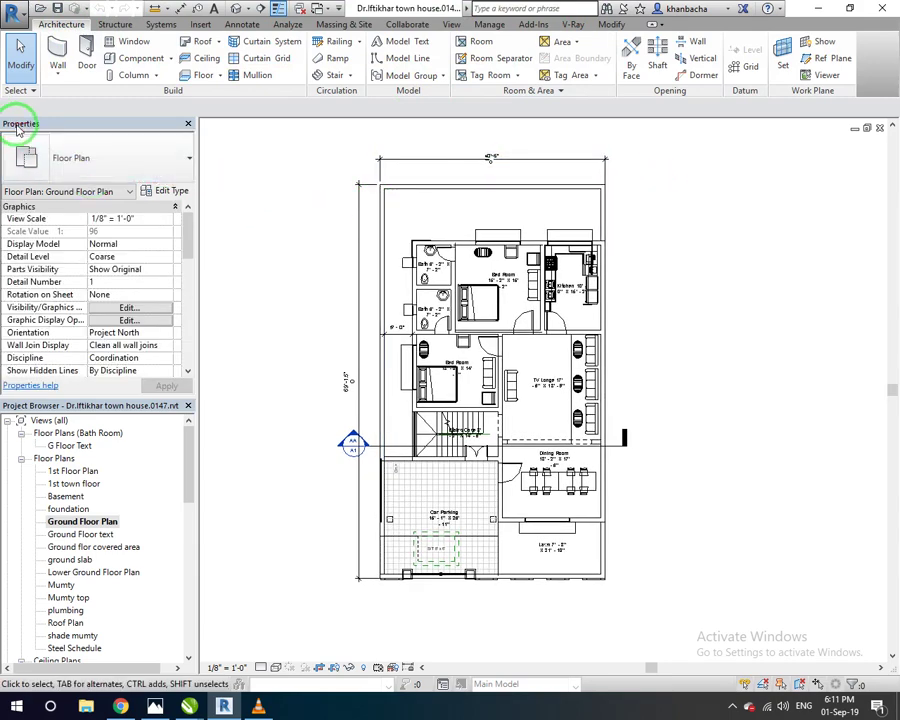
pyautogui.moveTo(125, 240); pyautogui.dragTo(110, 212)
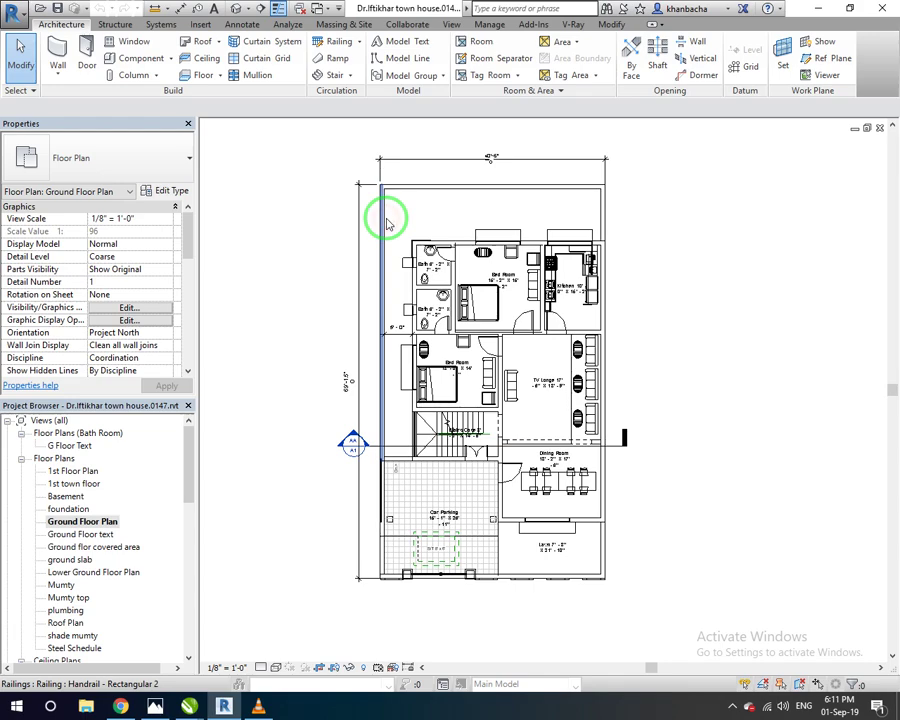
pyautogui.click(390, 221)
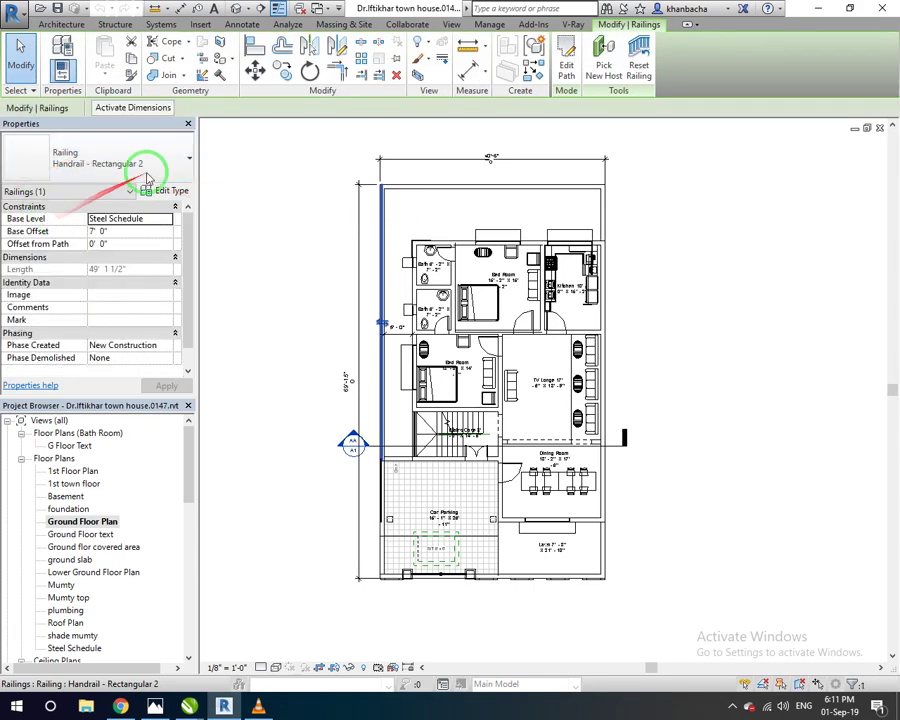
pyautogui.moveTo(60, 178)
pyautogui.mouseDown()
pyautogui.moveTo(84, 230)
pyautogui.moveTo(132, 244)
pyautogui.mouseUp()
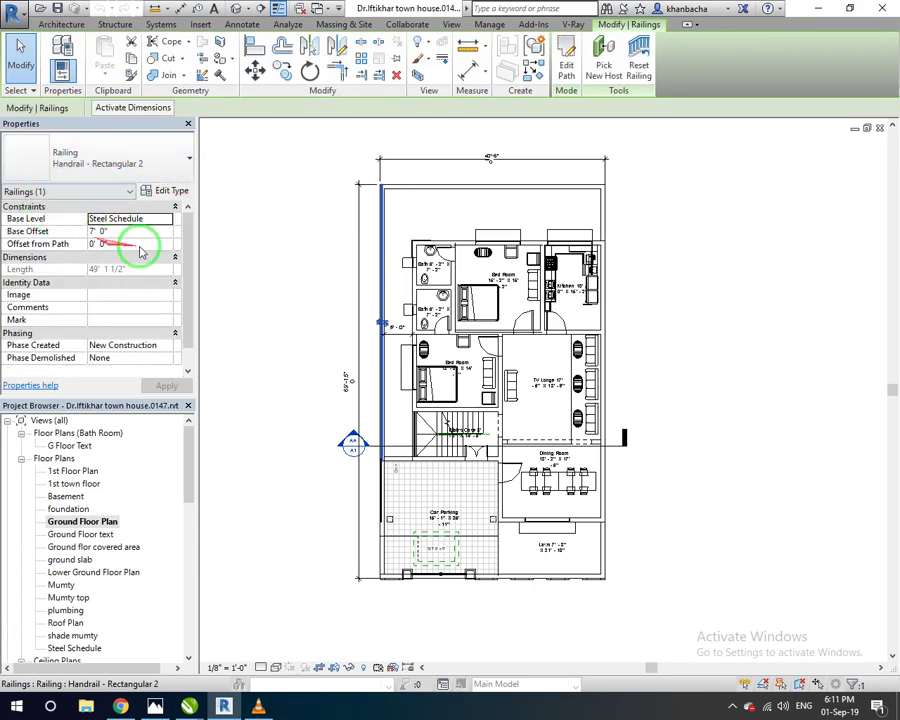
pyautogui.click(402, 231)
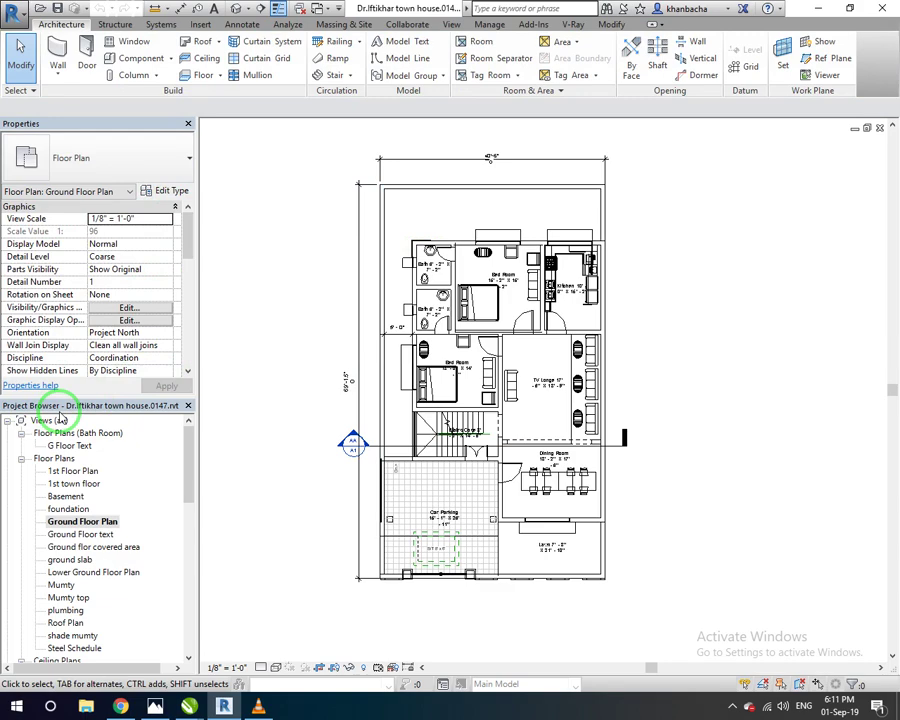
pyautogui.moveTo(189, 450)
pyautogui.mouseDown()
pyautogui.moveTo(189, 490)
pyautogui.moveTo(290, 515)
pyautogui.mouseUp()
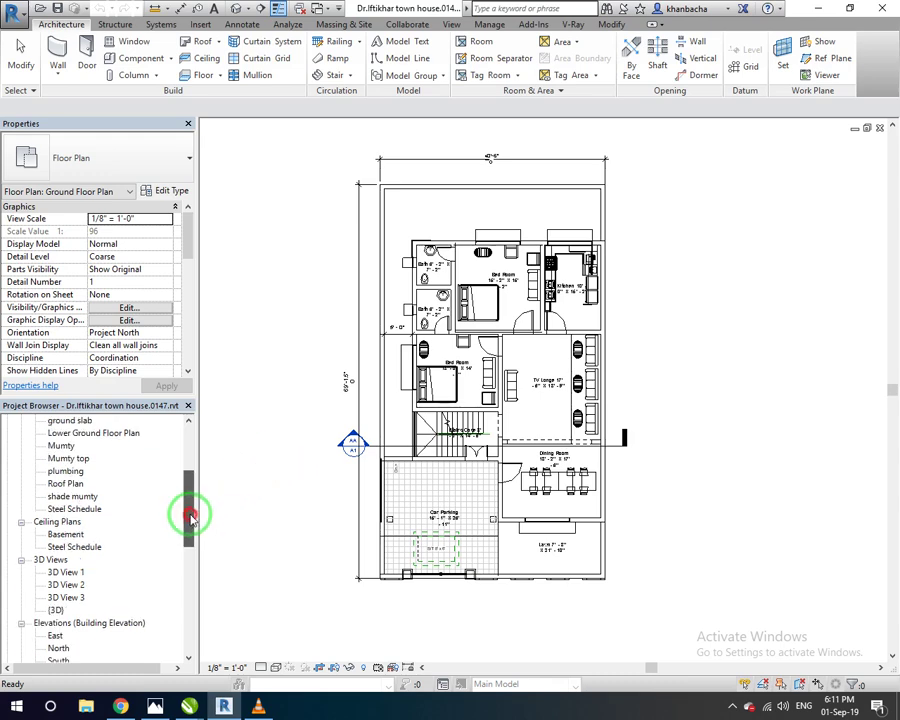
pyautogui.moveTo(190, 517); pyautogui.dragTo(188, 563)
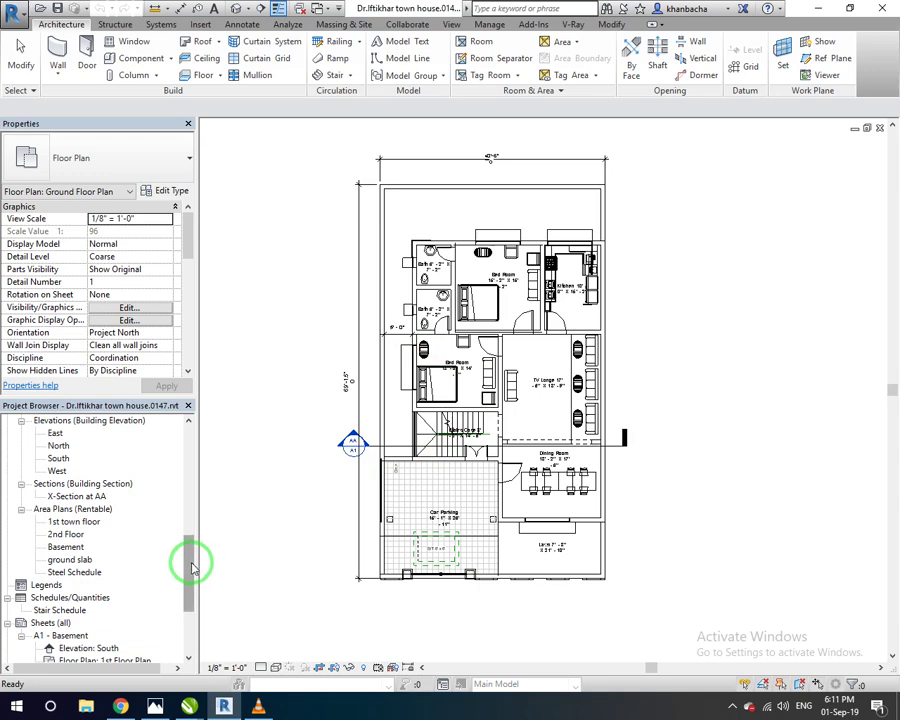
pyautogui.moveTo(193, 567); pyautogui.dragTo(200, 510)
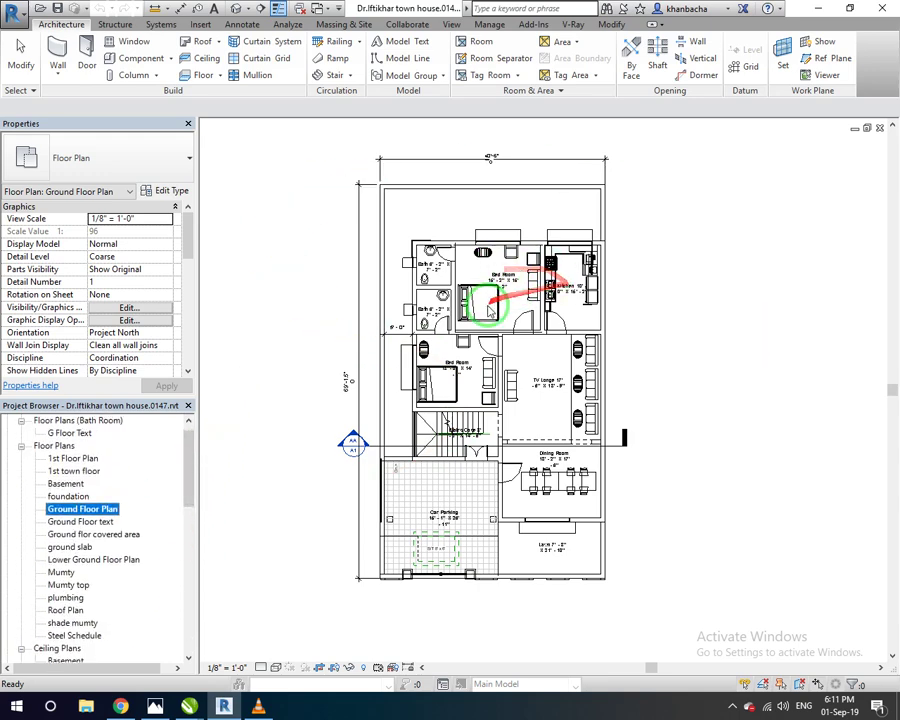
pyautogui.click(505, 290)
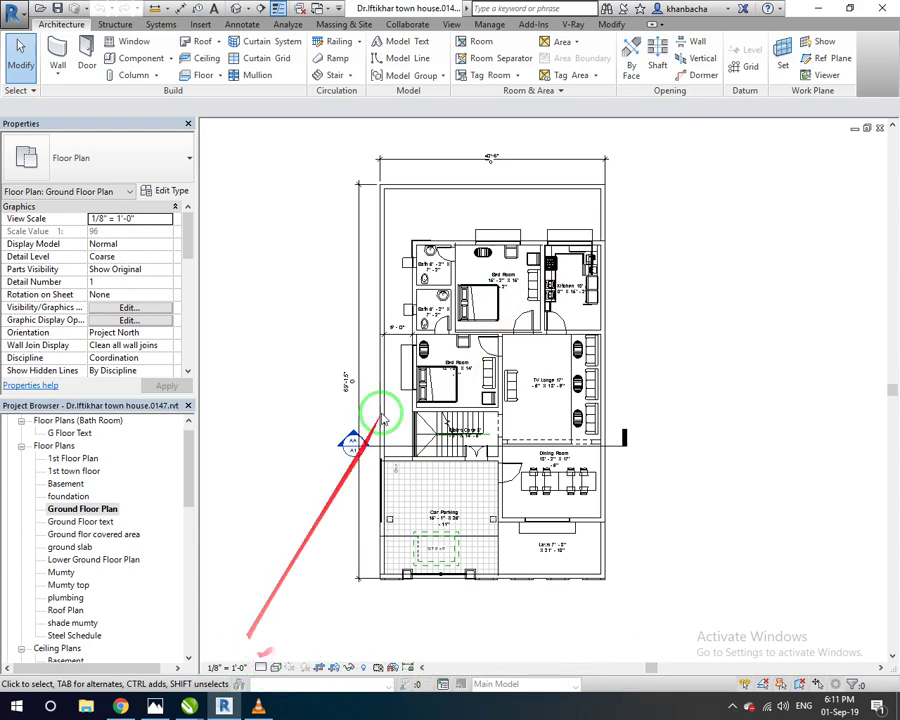
pyautogui.moveTo(300, 332); pyautogui.dragTo(338, 338, button='middle')
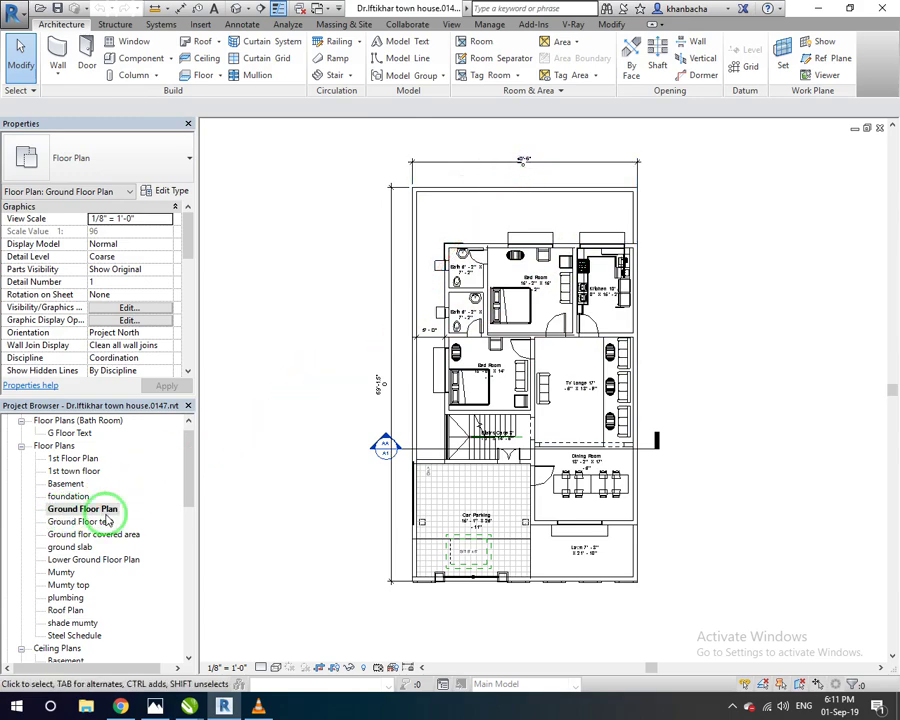
# - Open the foundation and Basement plans in turn, then open the 1st town floor plan and zoom in
pyautogui.doubleClick(80, 498)
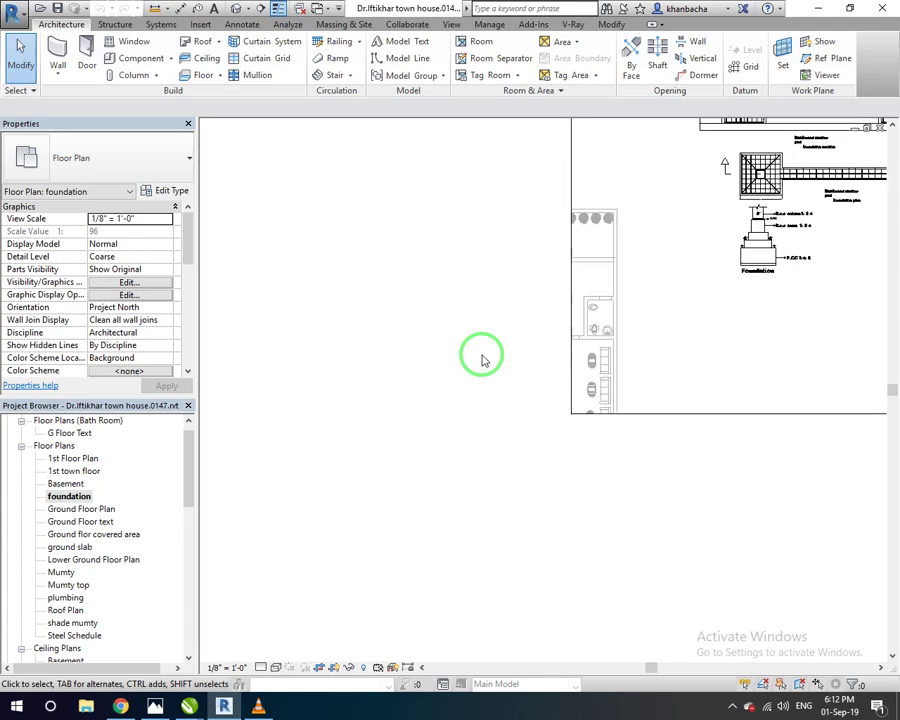
pyautogui.doubleClick(68, 484)
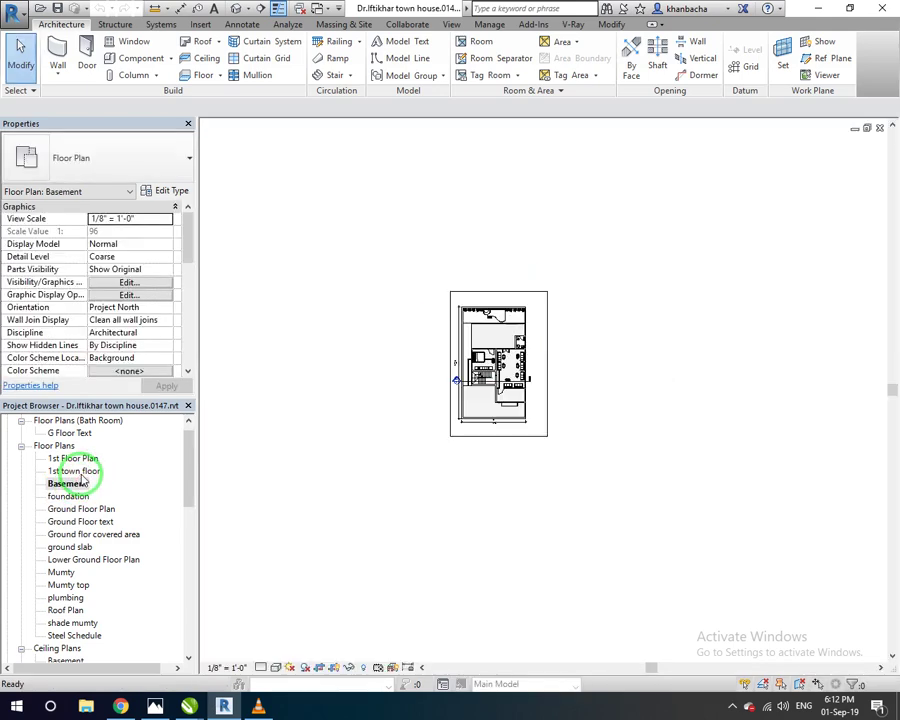
pyautogui.click(78, 471)
pyautogui.doubleClick(78, 471)
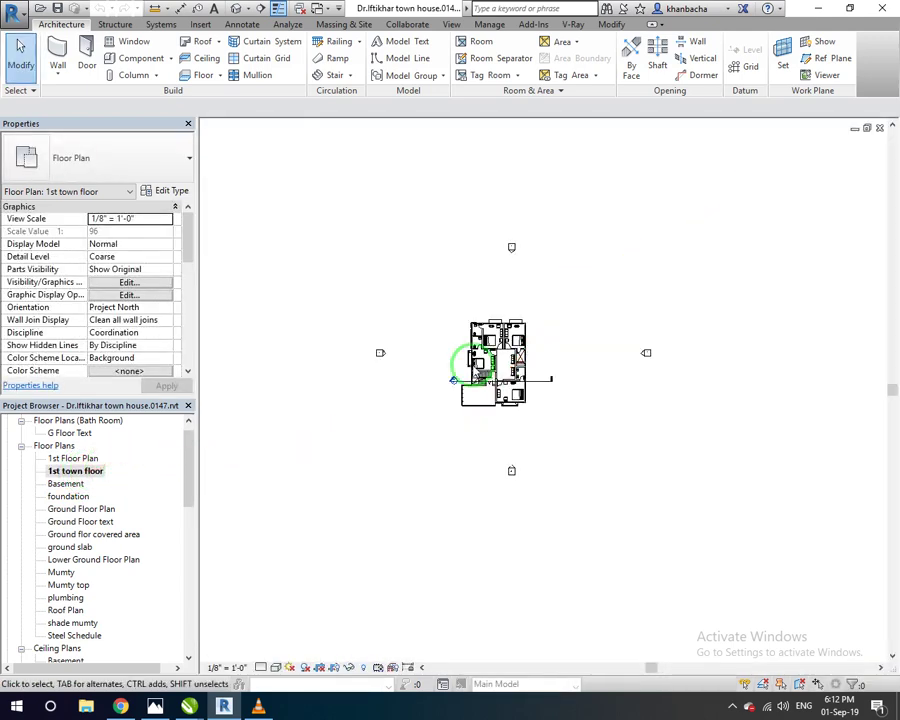
pyautogui.scroll(3, 454, 380)
pyautogui.scroll(1, 474, 360)
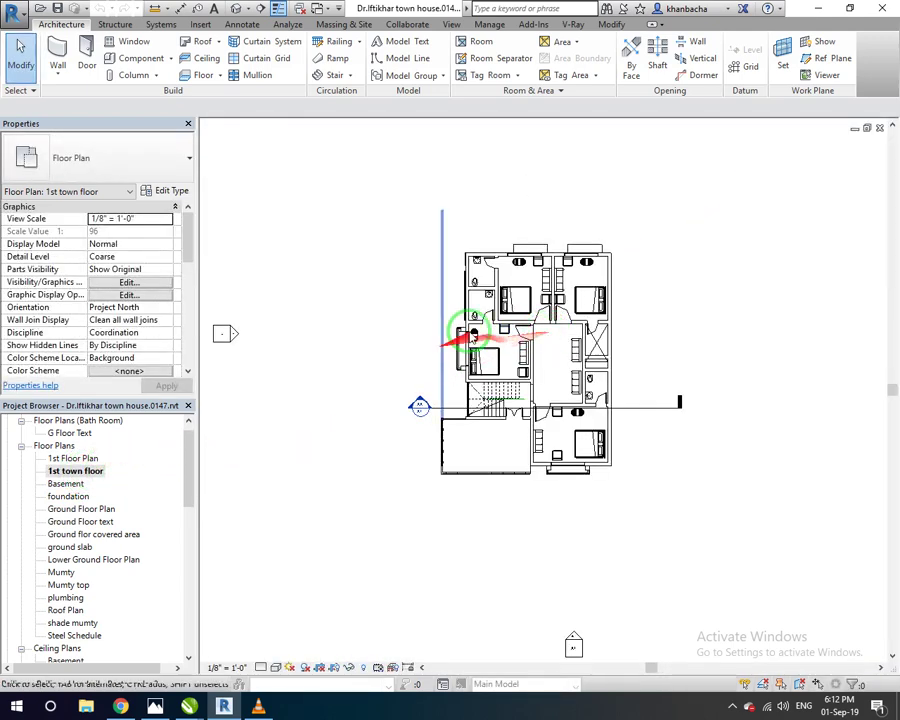
pyautogui.click(864, 128)
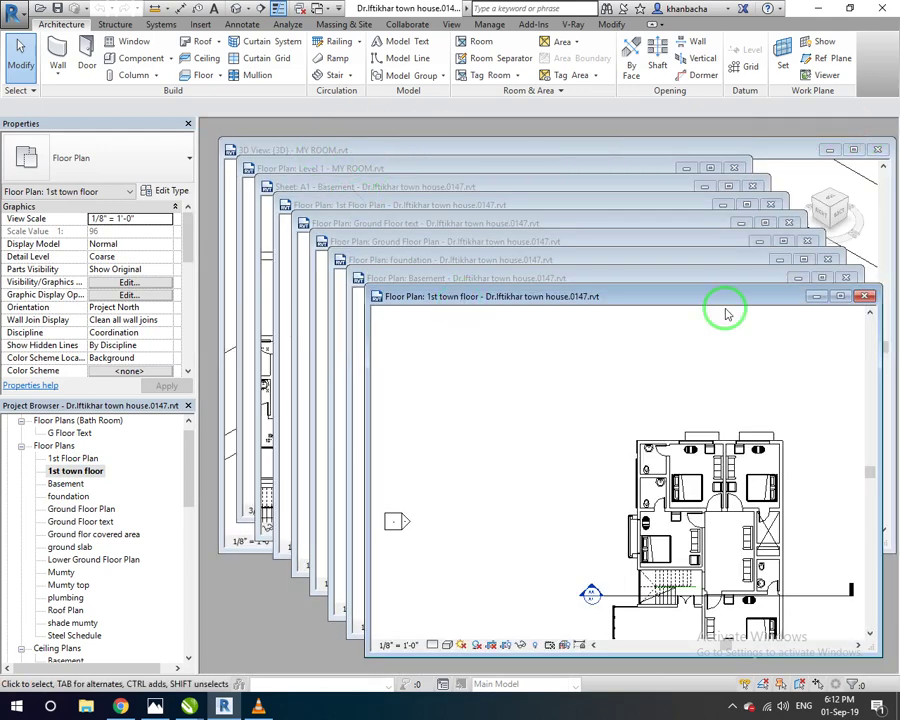
pyautogui.click(840, 296)
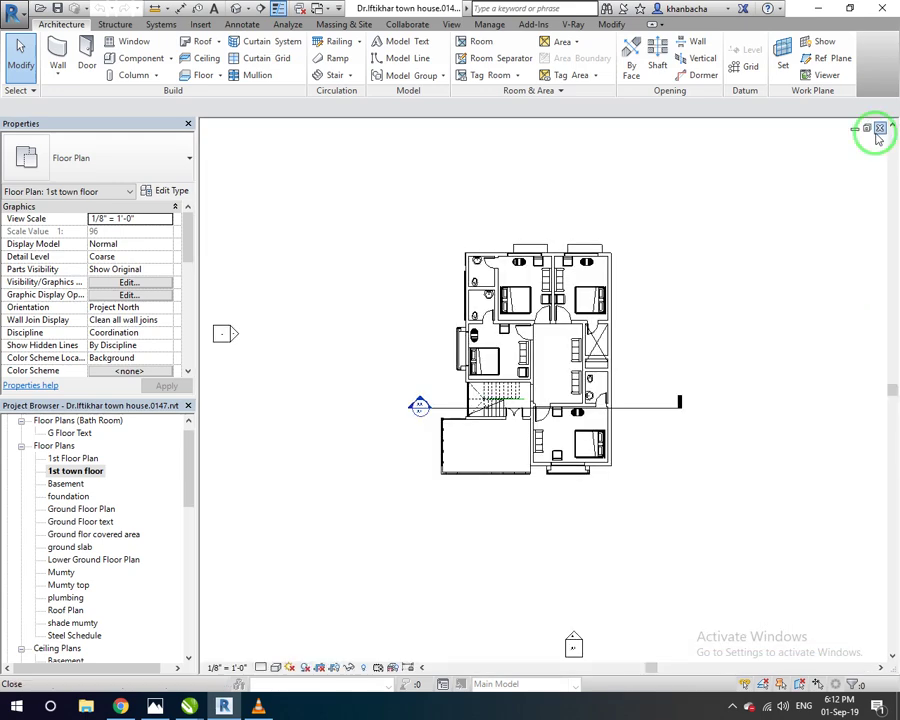
pyautogui.click(867, 130)
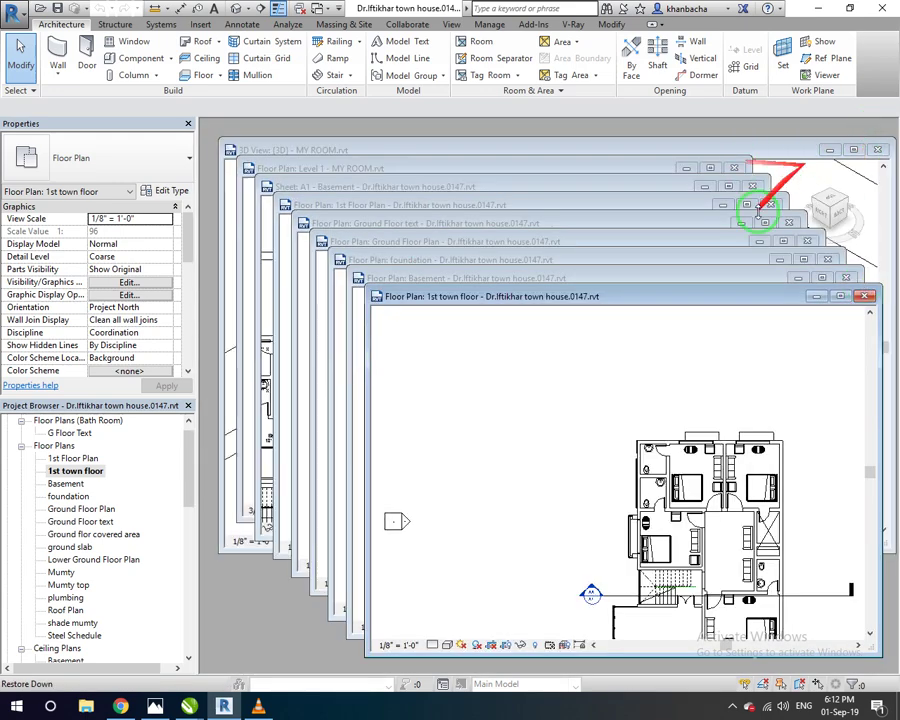
pyautogui.click(840, 296)
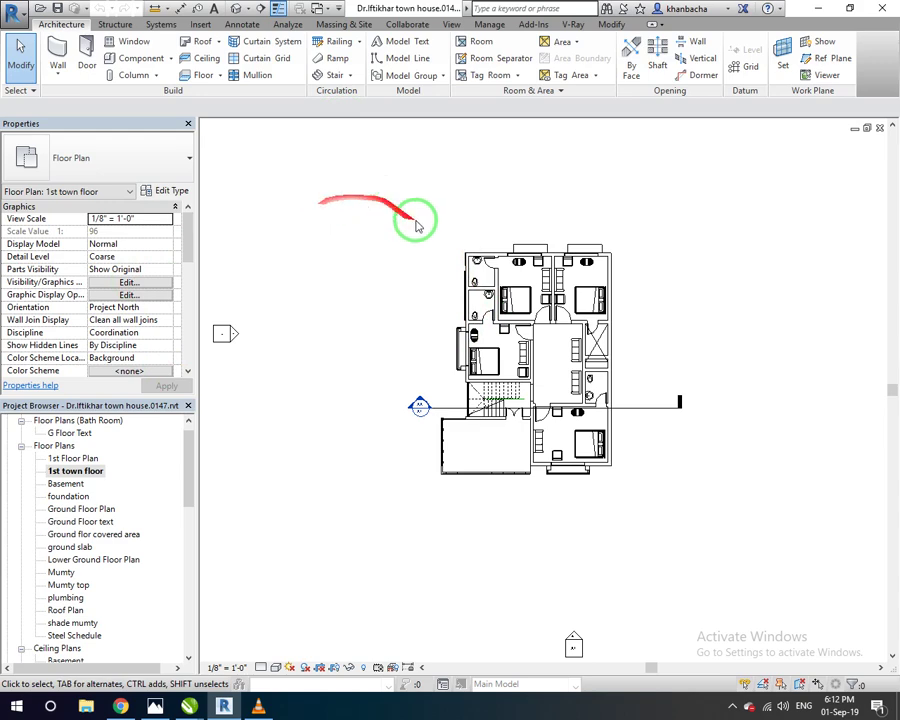
# - Zoom into the 1st town floor plan and pan it upward and back toward centre
pyautogui.scroll(2, 410, 232)
pyautogui.moveTo(396, 241); pyautogui.dragTo(378, 236, button='middle')
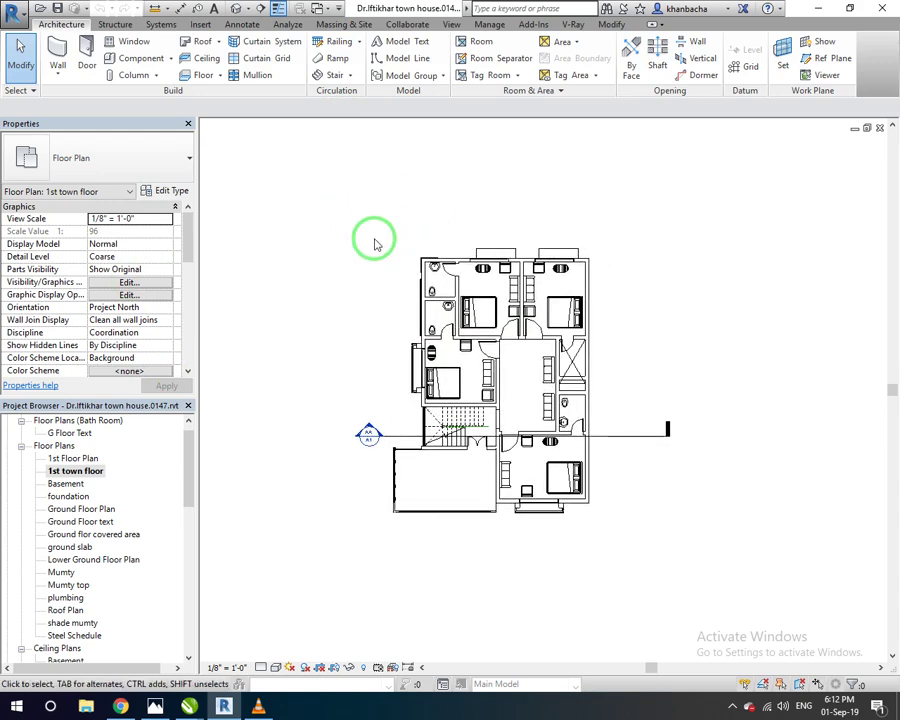
pyautogui.moveTo(376, 289); pyautogui.dragTo(375, 262, button='middle')
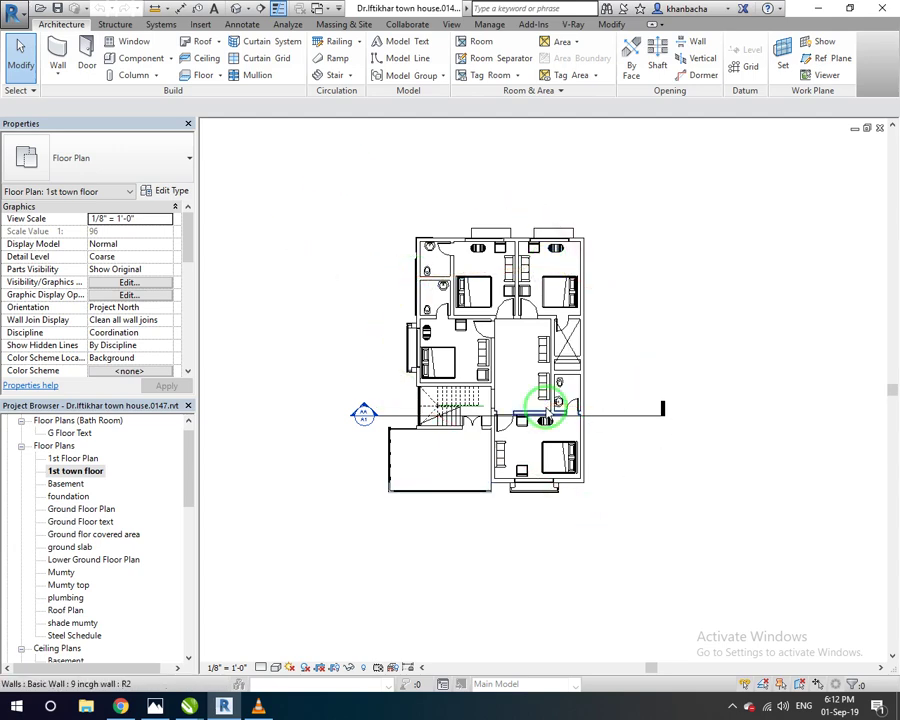
pyautogui.moveTo(350, 348); pyautogui.dragTo(354, 340, button='middle')
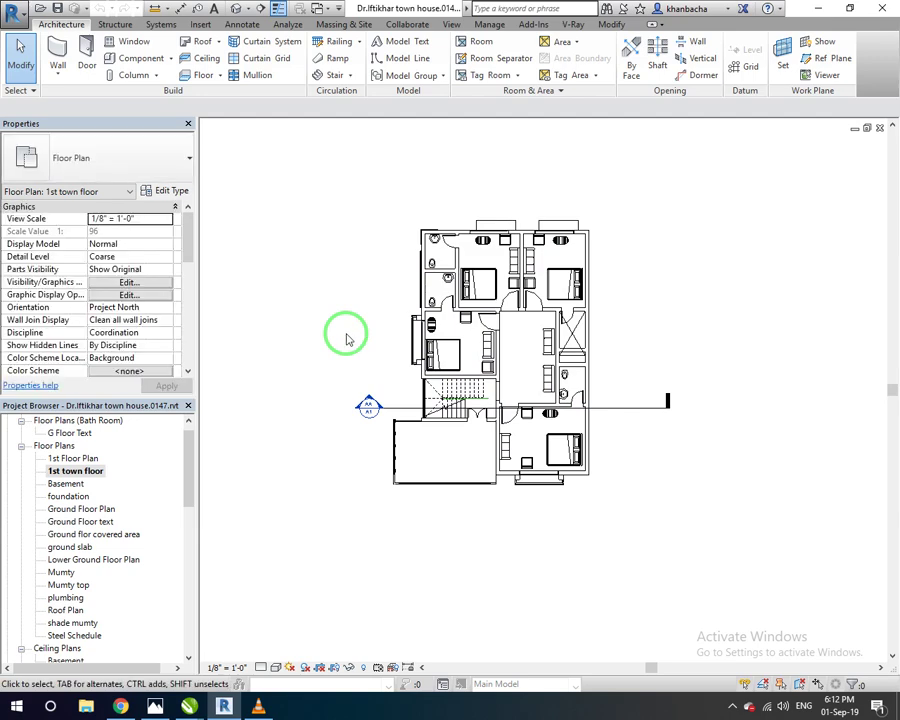